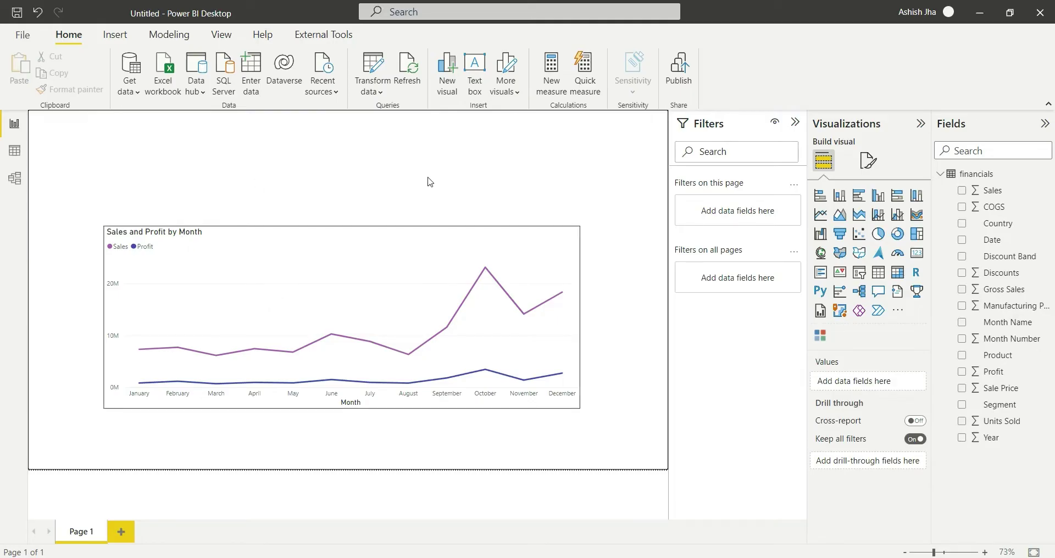
# - Add a slicer above the line chart listing Product values (Amarilla, Carretera, Montana, Paseo)
pyautogui.click(860, 273)
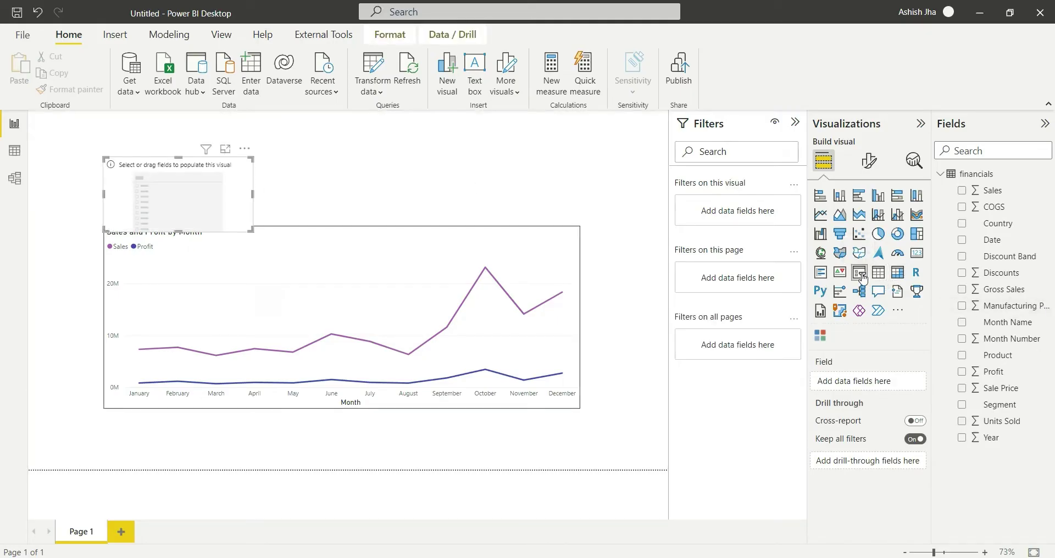
pyautogui.moveTo(221, 205); pyautogui.dragTo(391, 176)
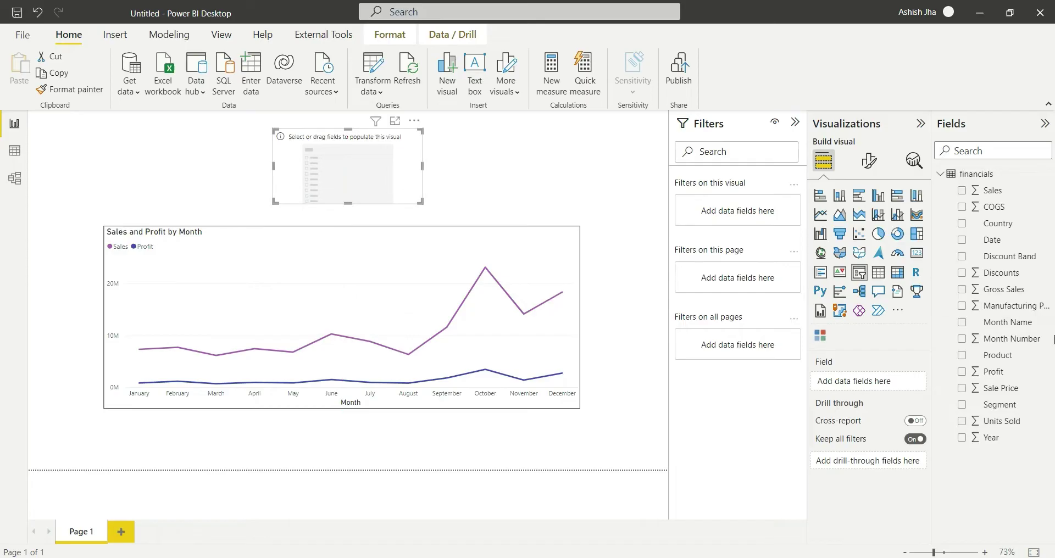
pyautogui.moveTo(997, 355)
pyautogui.click(962, 356)
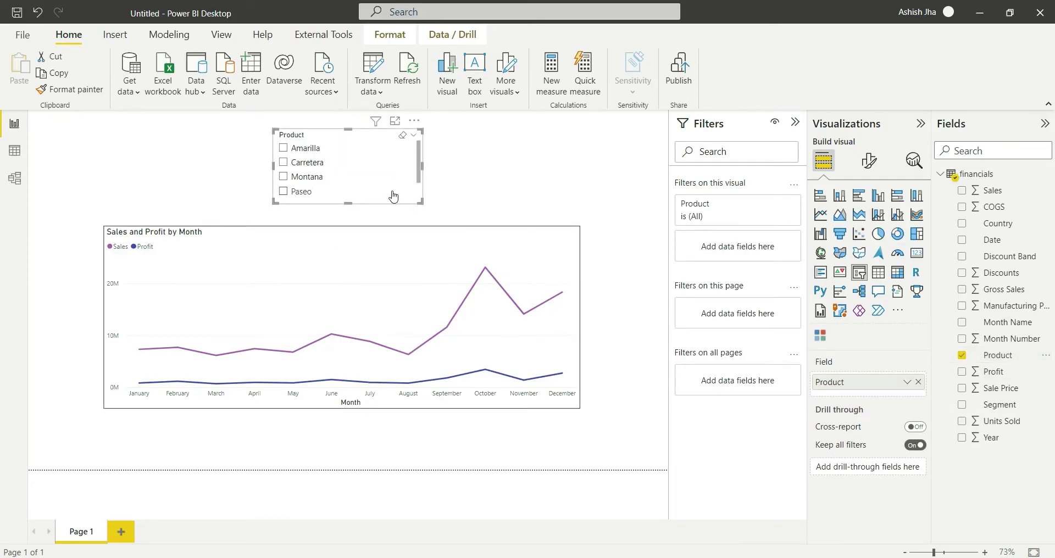
# - Make the Product slicer horizontal and single-select, resized into one row above the chart
pyautogui.click(866, 173)
pyautogui.click(941, 211)
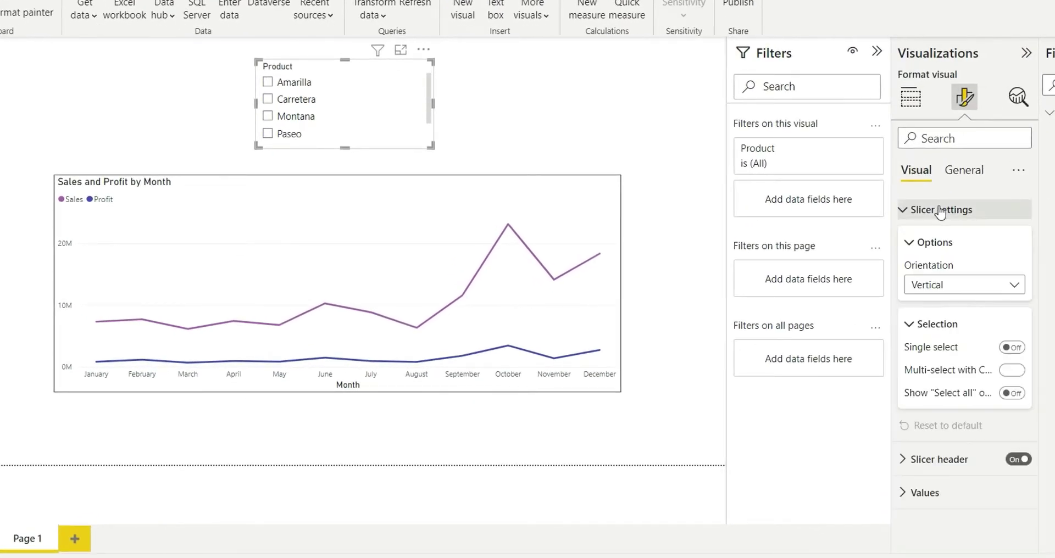
pyautogui.click(946, 287)
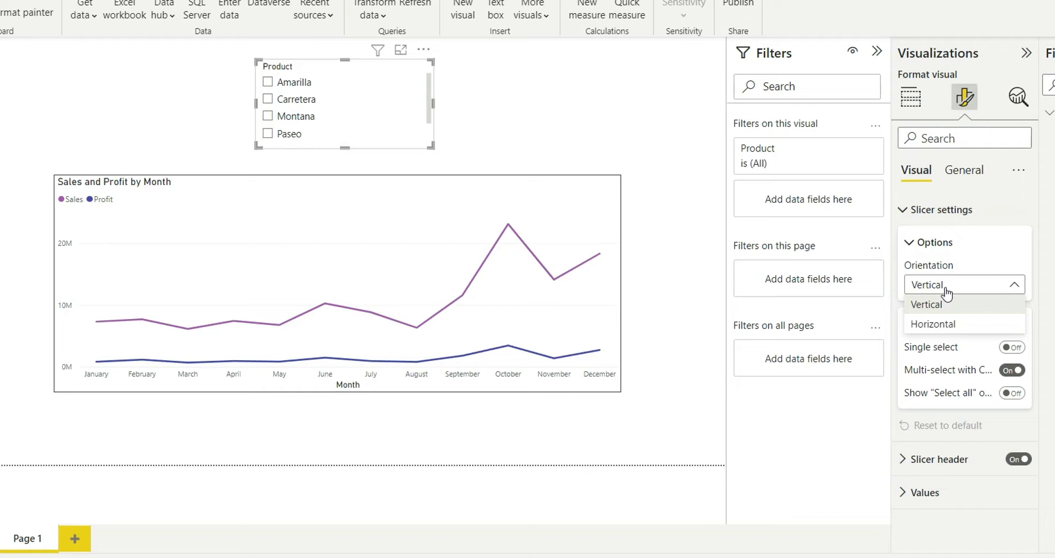
pyautogui.click(940, 325)
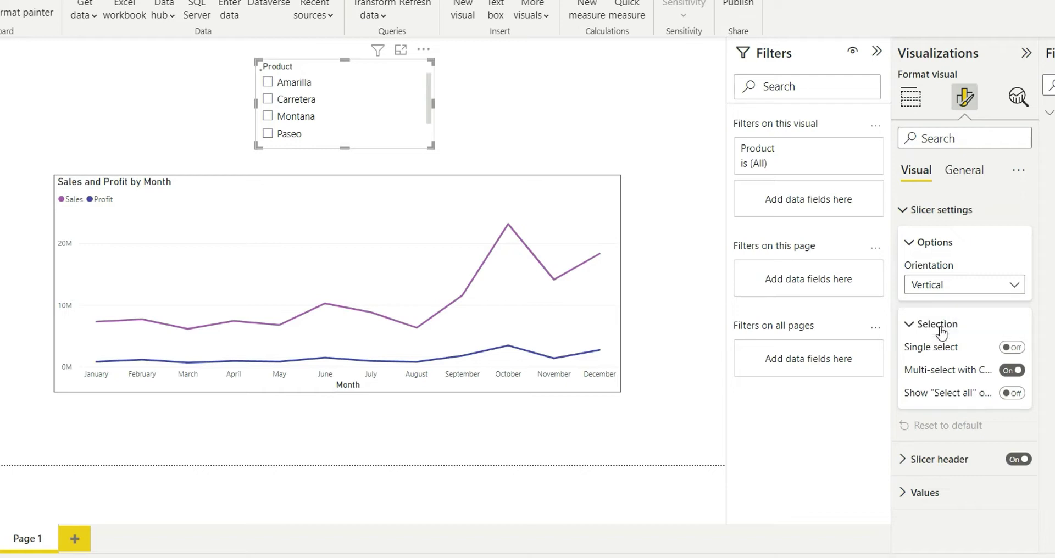
pyautogui.click(1012, 347)
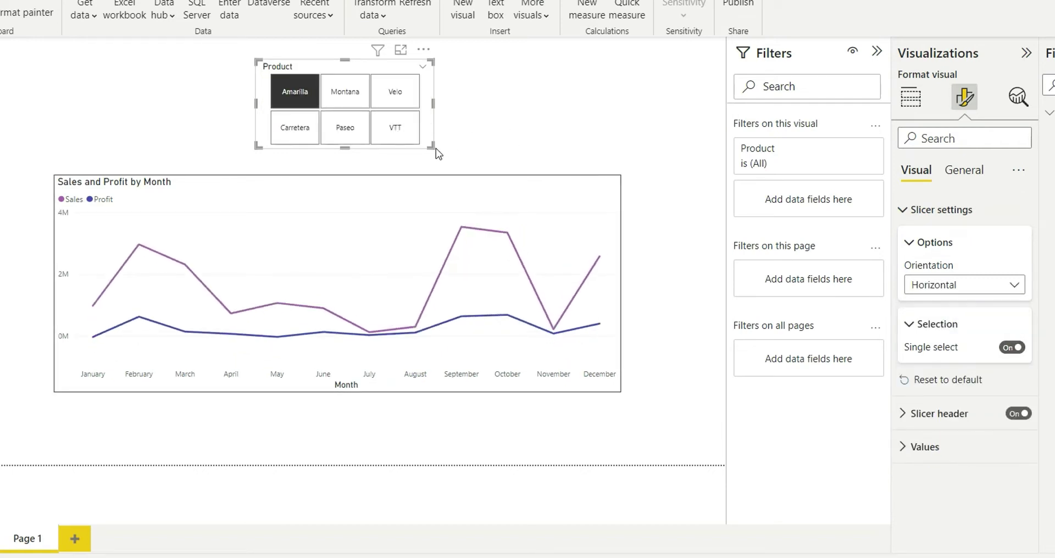
pyautogui.moveTo(432, 146); pyautogui.dragTo(608, 92)
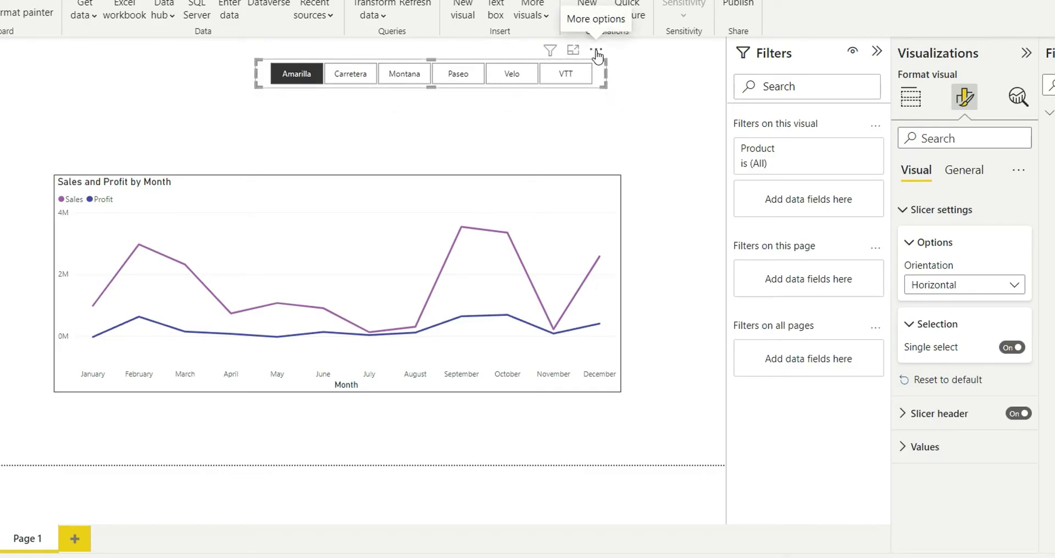
pyautogui.moveTo(603, 57); pyautogui.dragTo(625, 132)
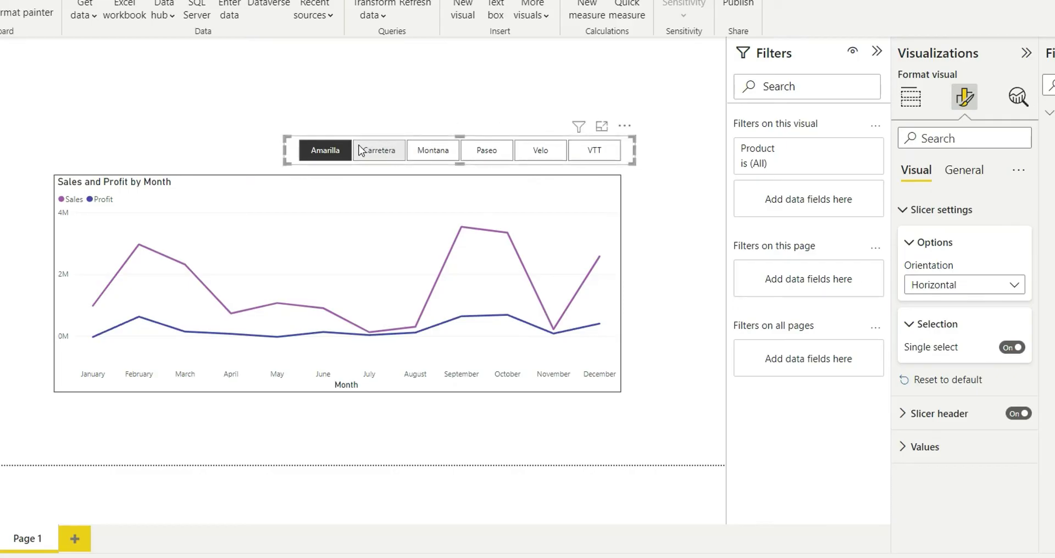
# - Select the Carretera tile, toggling it off and on, so the chart shows Carretera
pyautogui.click(380, 152)
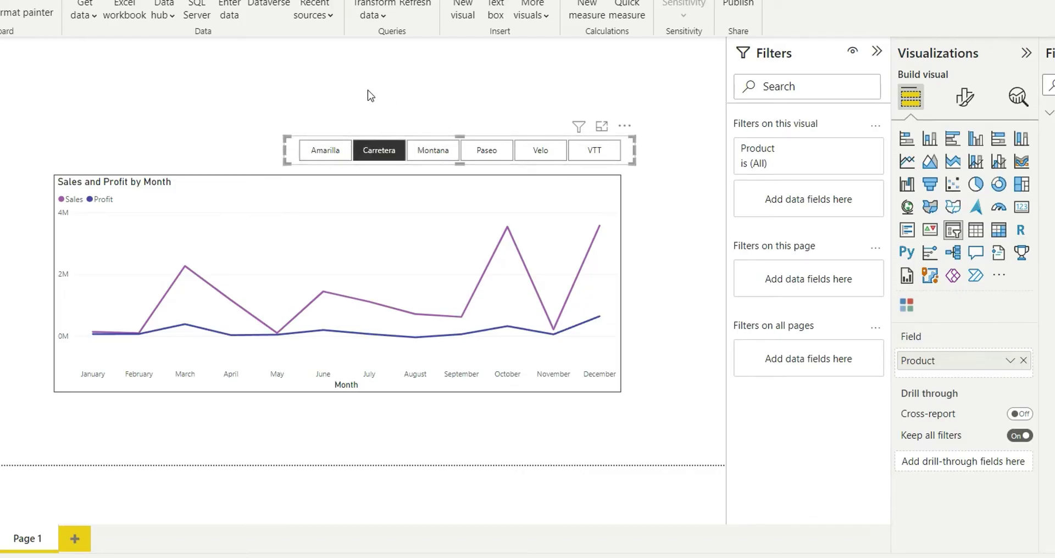
pyautogui.click(369, 157)
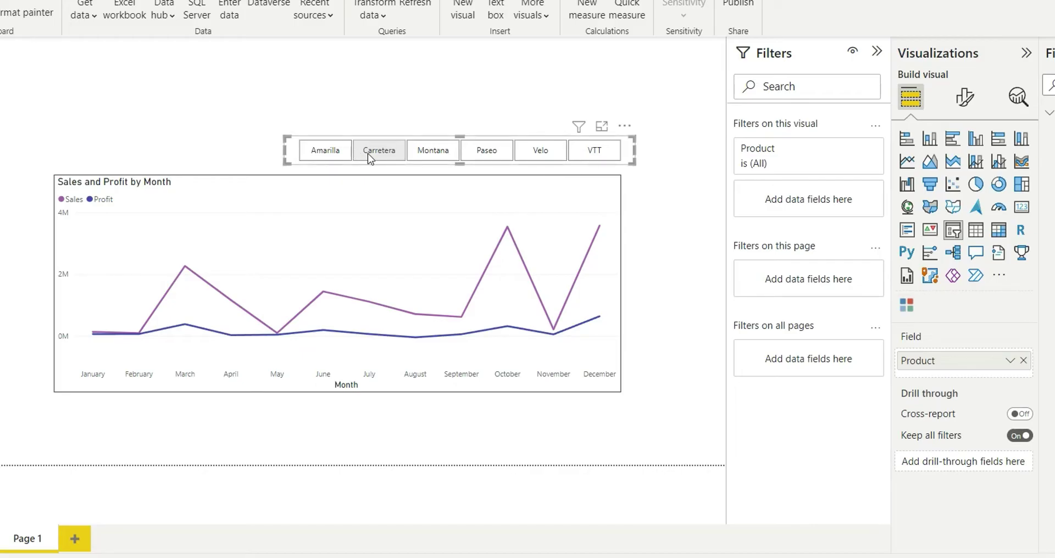
pyautogui.click(404, 159)
pyautogui.click(370, 160)
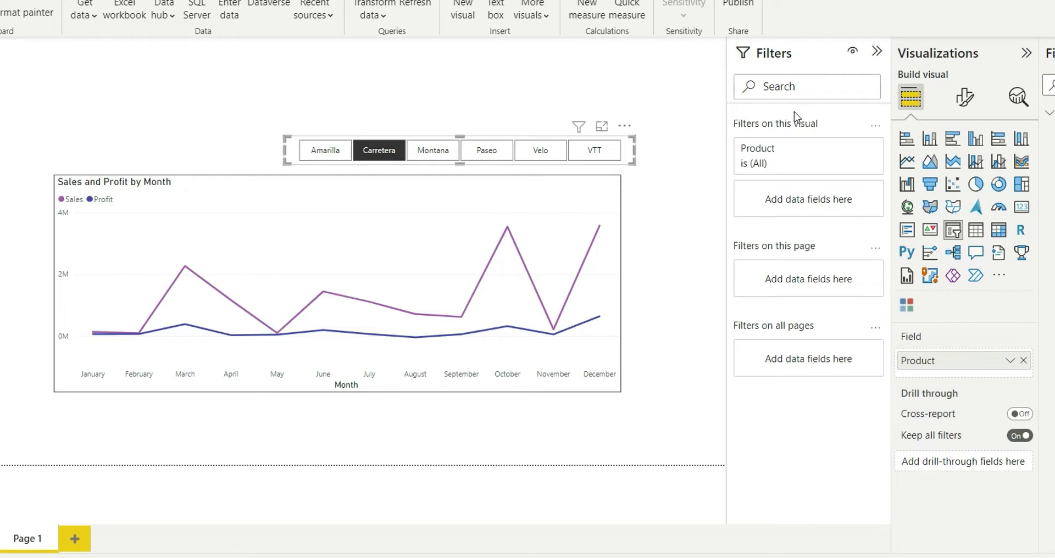
# - Try a light grey background for the product buttons under Values formatting
pyautogui.click(965, 98)
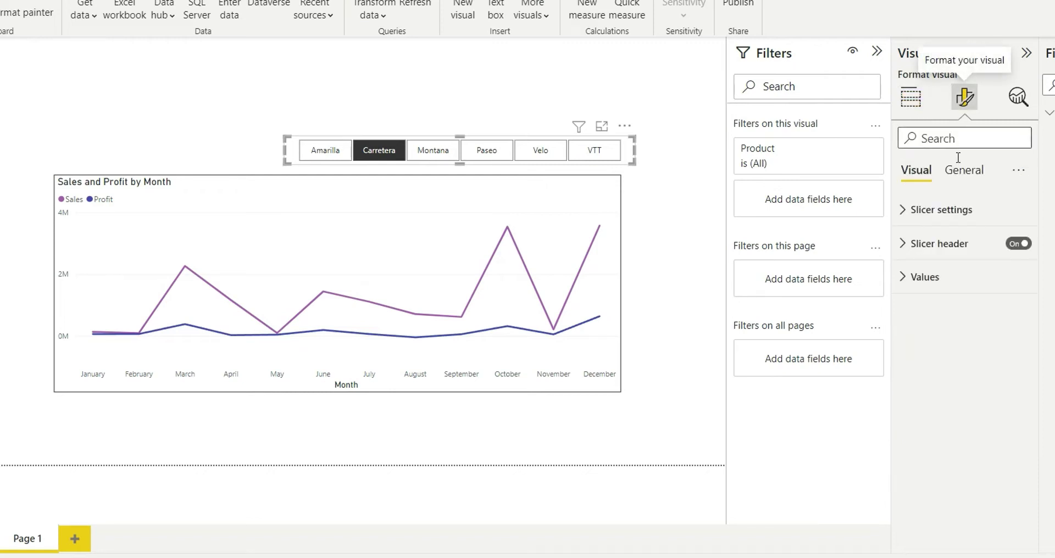
pyautogui.click(935, 278)
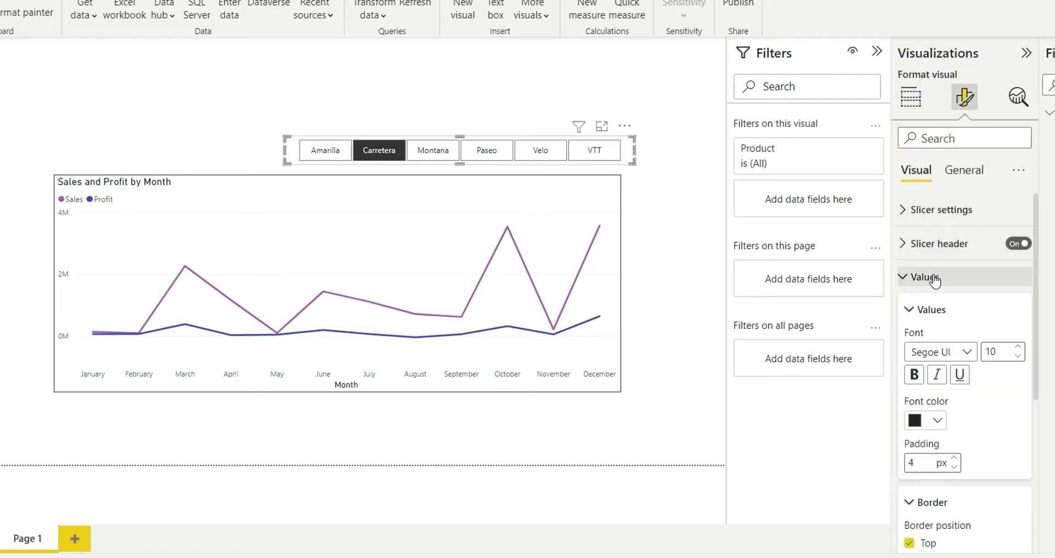
pyautogui.scroll(-3, 984, 325)
pyautogui.scroll(-1, 989, 327)
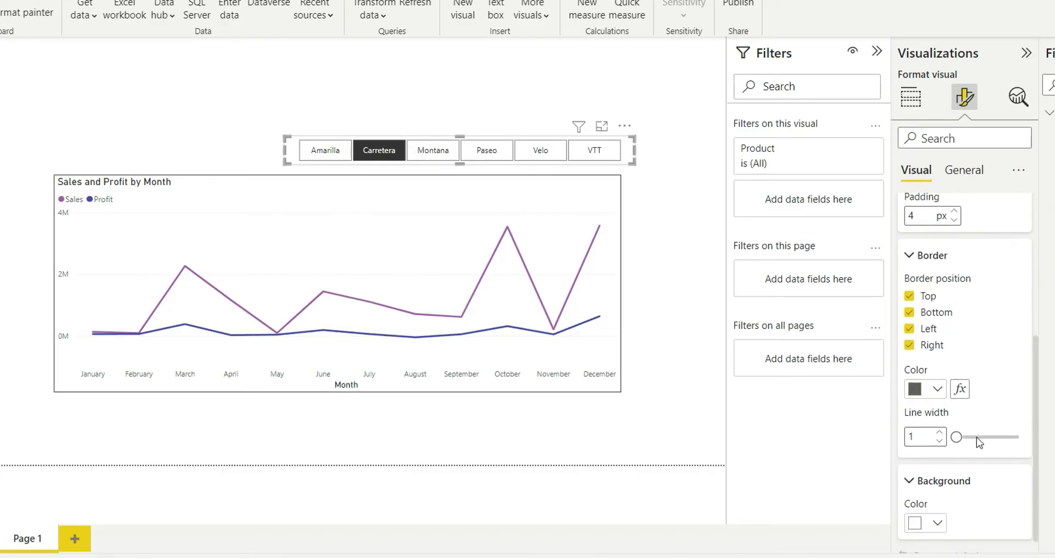
pyautogui.scroll(-1, 998, 406)
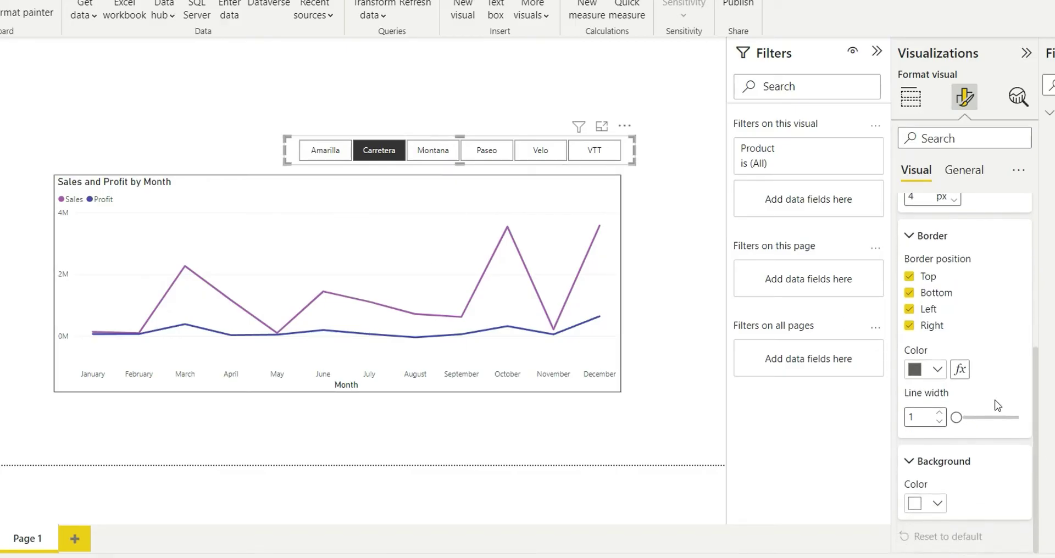
pyautogui.click(930, 503)
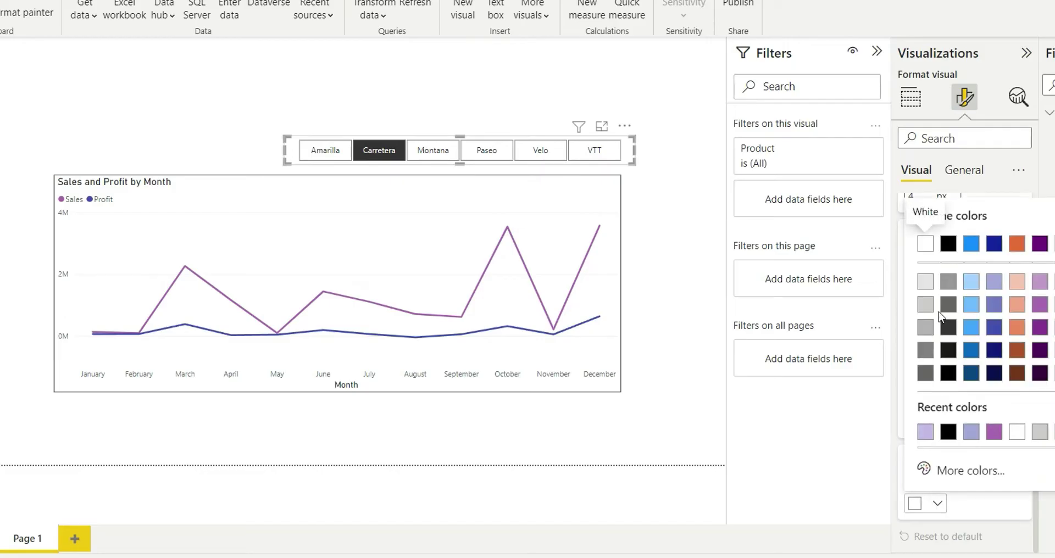
pyautogui.click(926, 281)
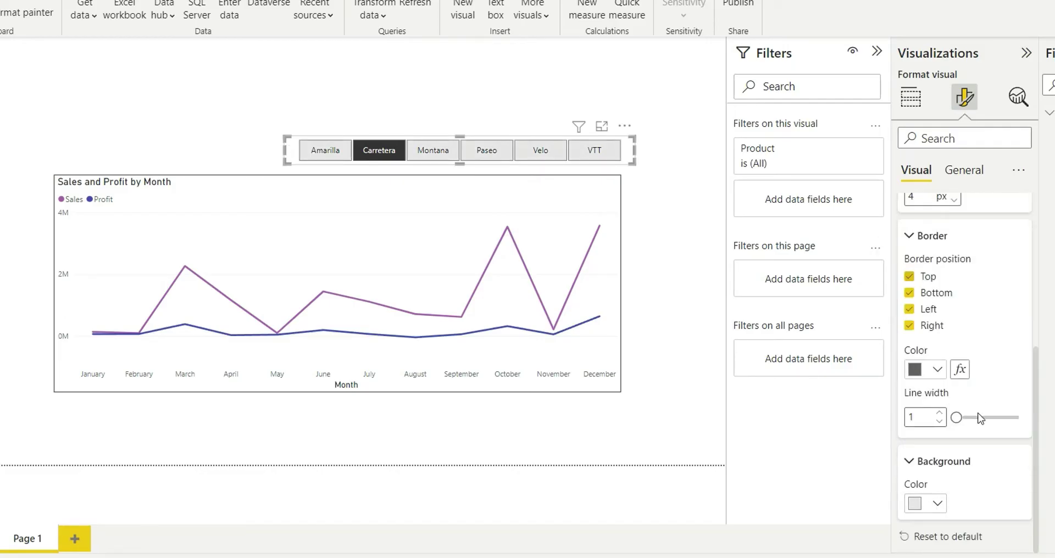
# - Revert the button background to white, then filter via Velo and back to Amarilla
pyautogui.click(937, 502)
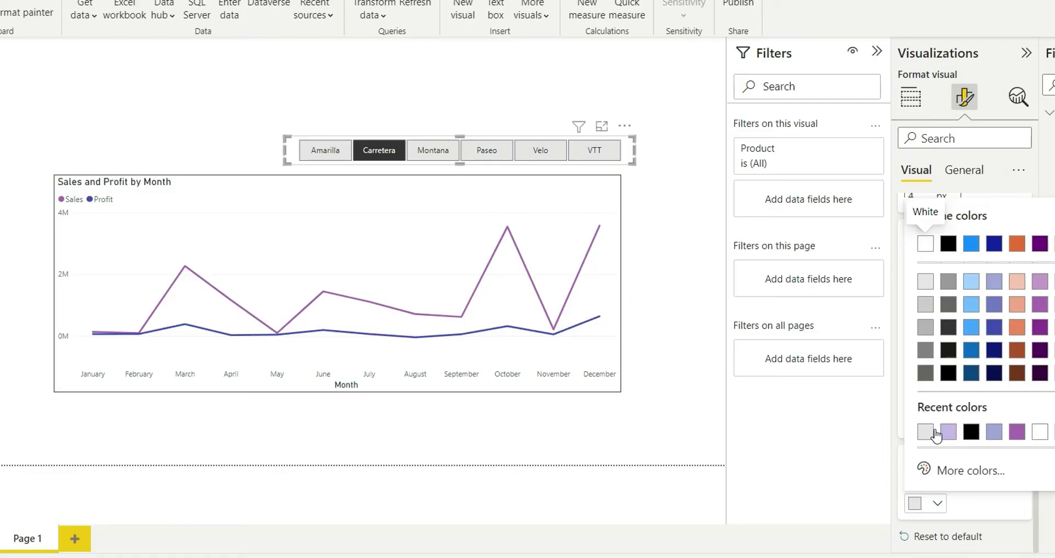
pyautogui.click(926, 244)
pyautogui.click(540, 150)
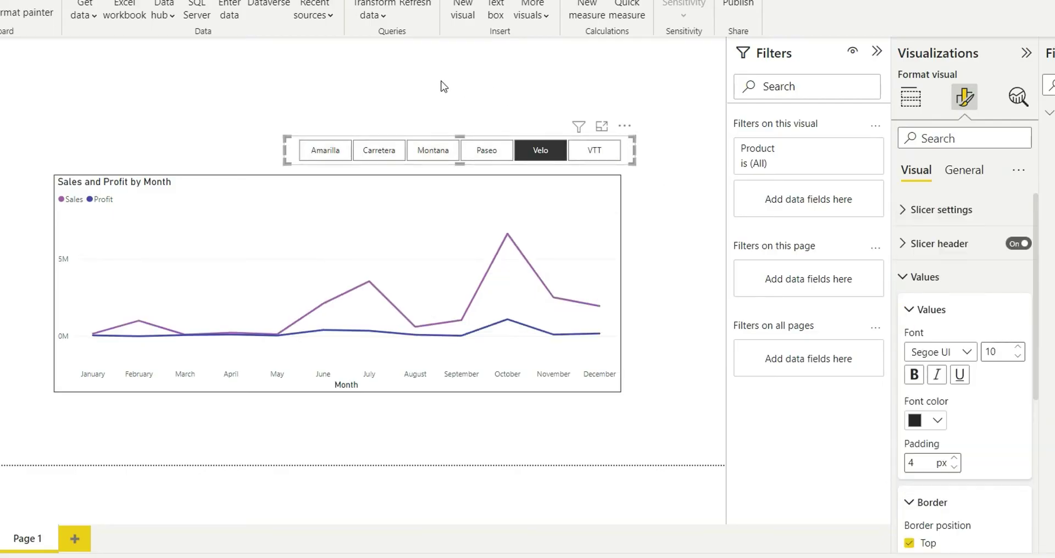
pyautogui.click(327, 152)
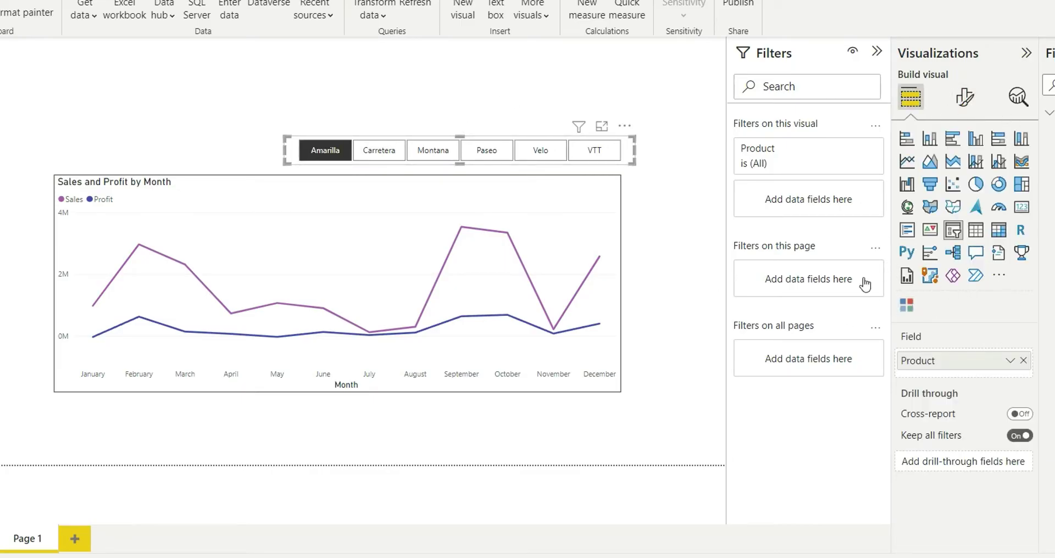
# - Deselect the slicer and choose Get more visuals from the Visualizations pane's menu
pyautogui.click(675, 215)
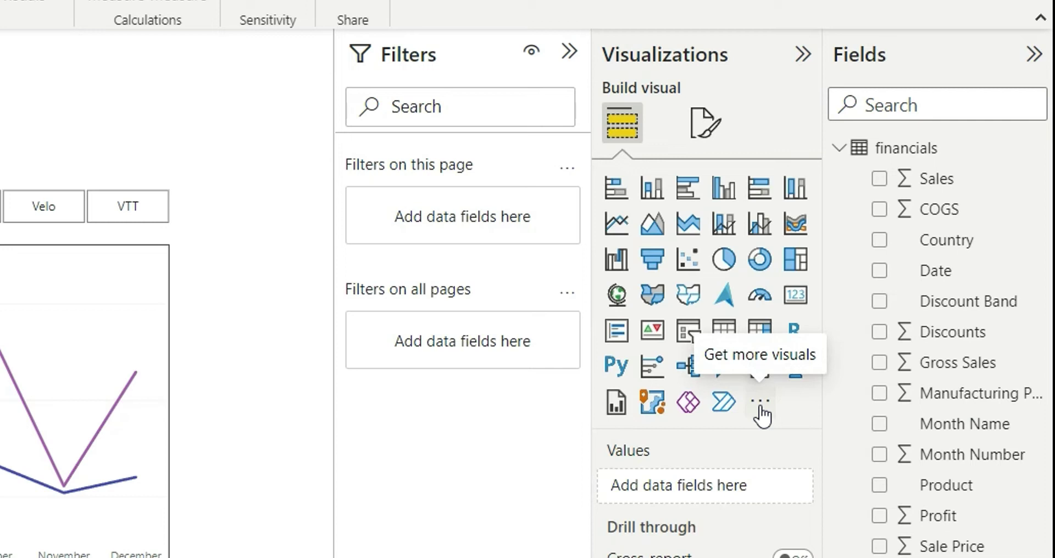
pyautogui.click(761, 406)
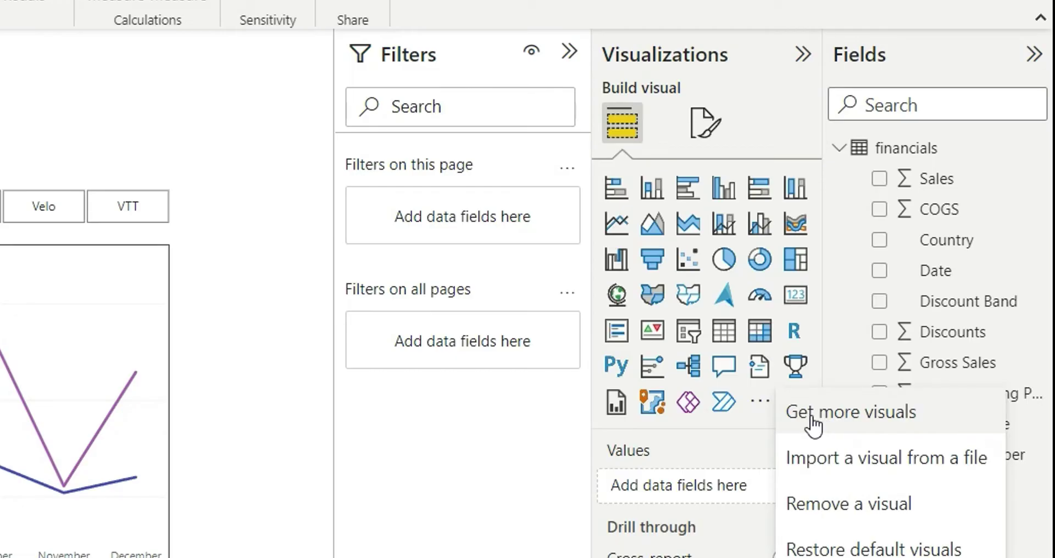
pyautogui.click(814, 420)
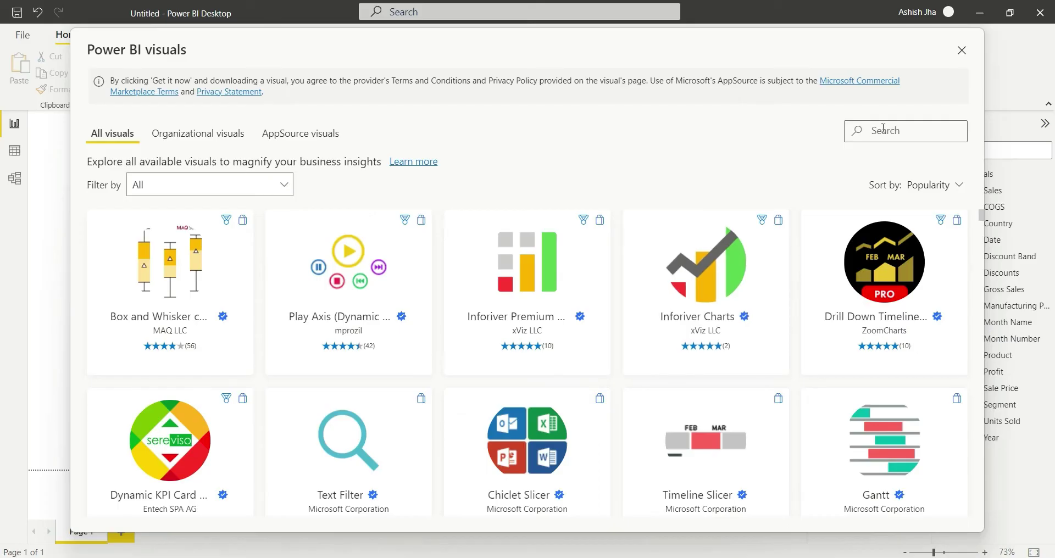
# - Search 'chic' and add the Chiclet Slicer custom visual to the report
pyautogui.write('chi')
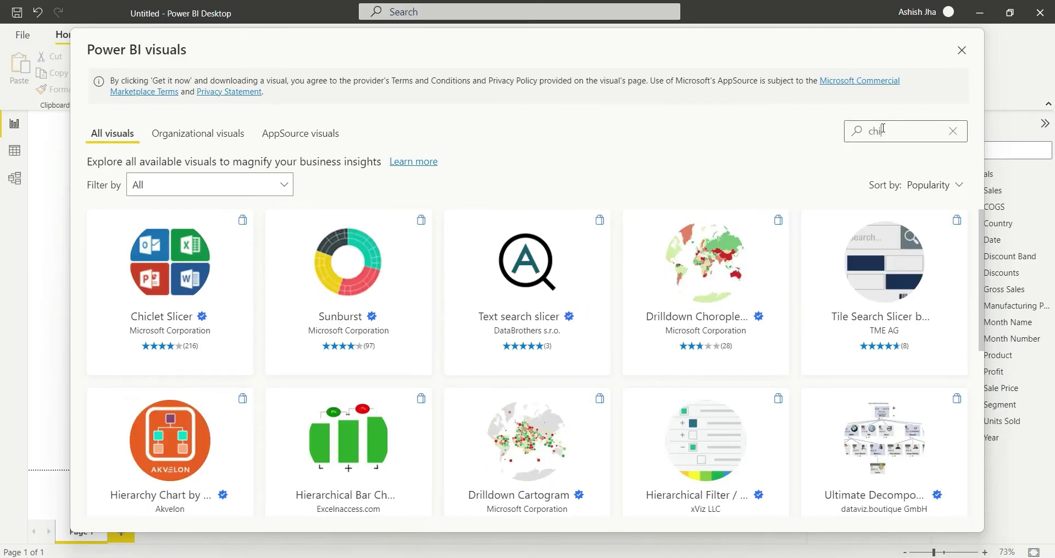
pyautogui.write('c')
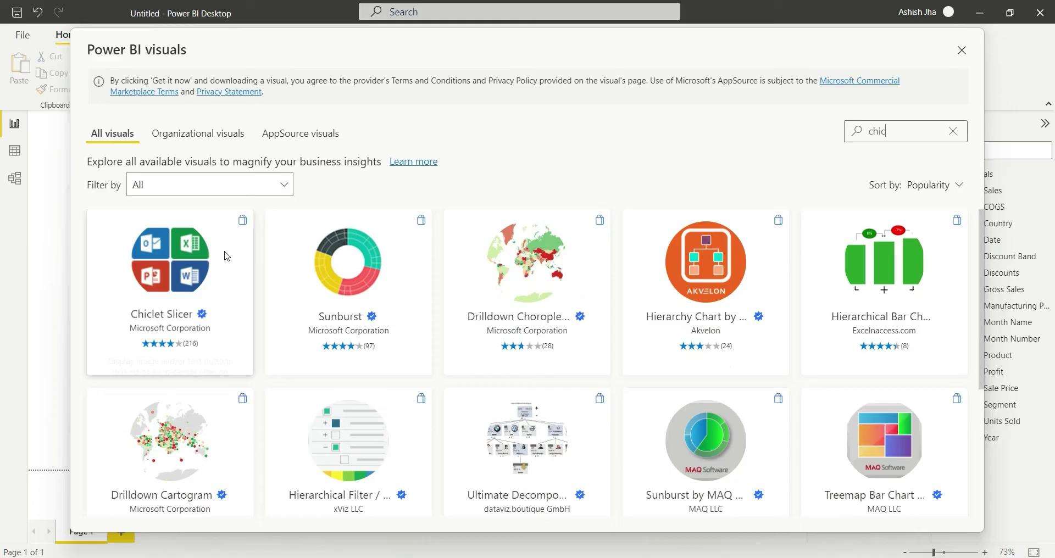
pyautogui.click(171, 269)
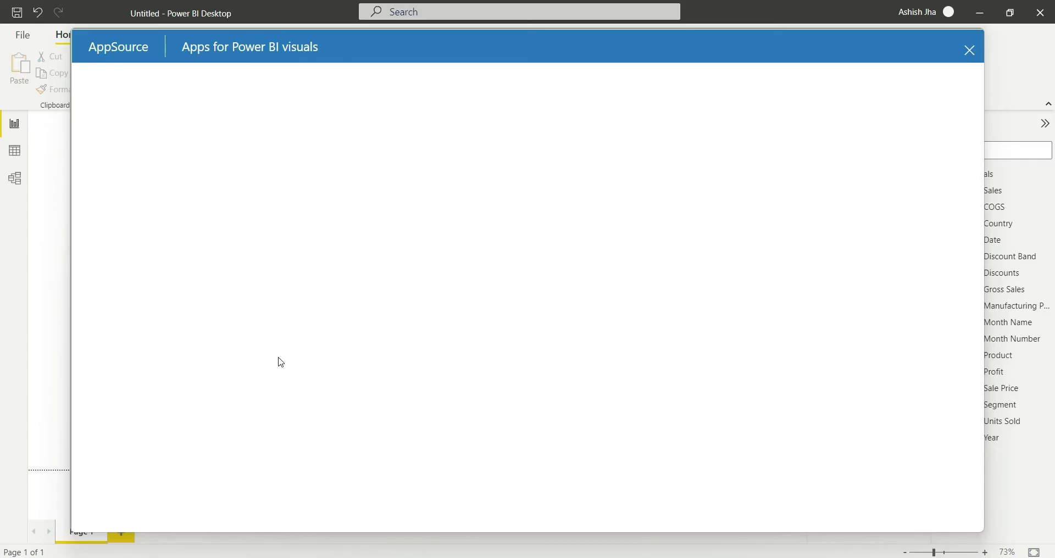
pyautogui.click(164, 251)
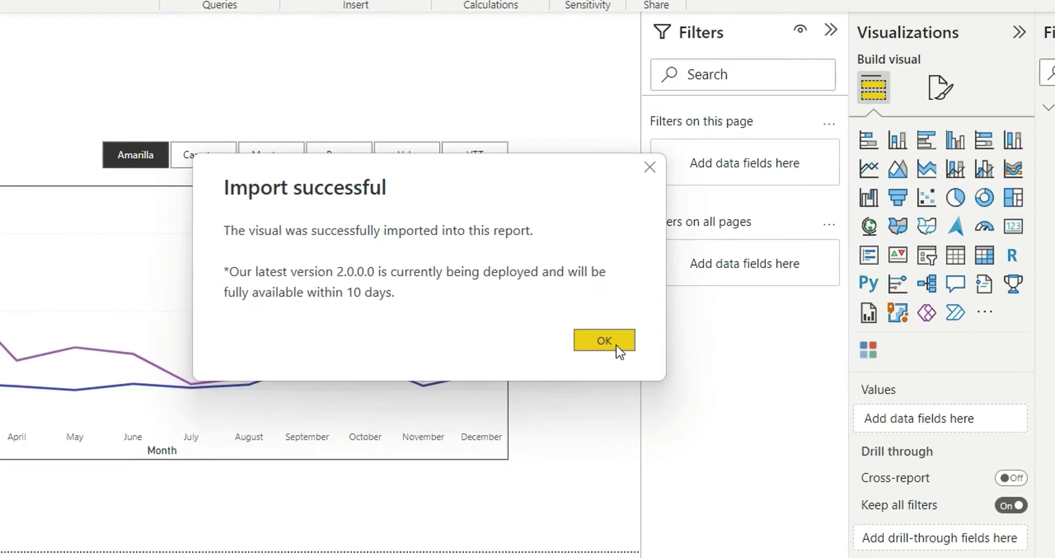
# - Convert the Product slicer into a Chiclet Slicer and show its Format visual options
pyautogui.click(614, 345)
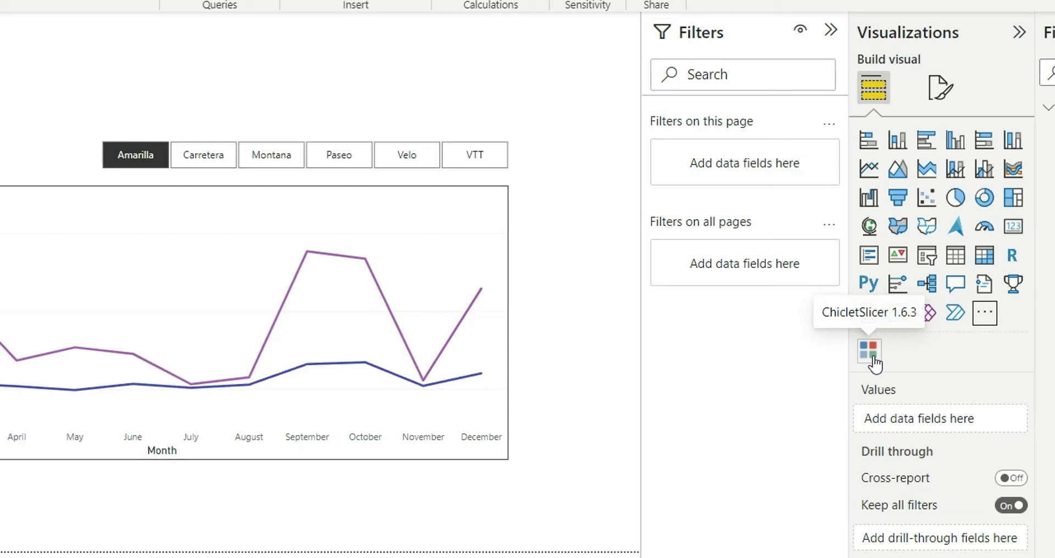
pyautogui.click(522, 168)
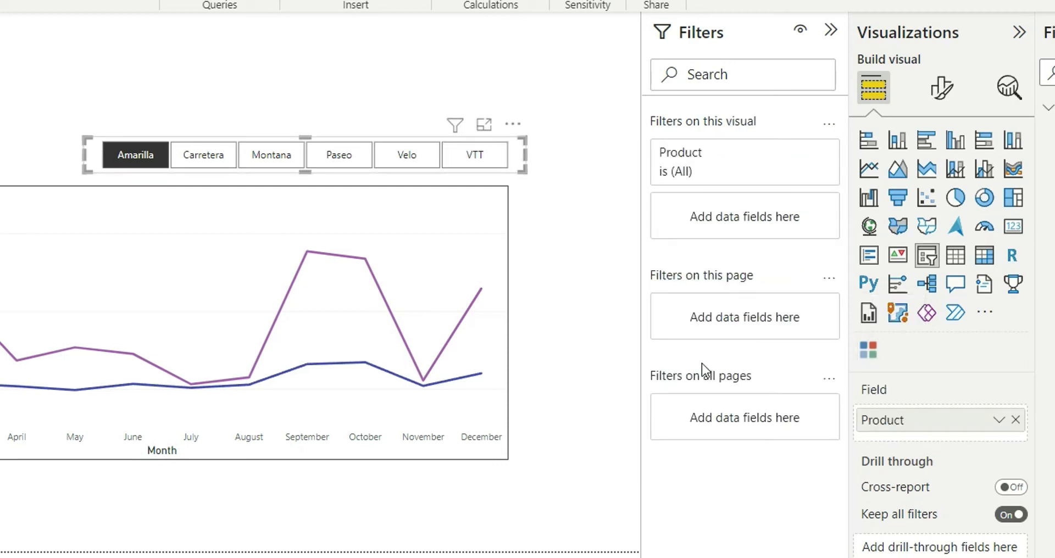
pyautogui.click(867, 356)
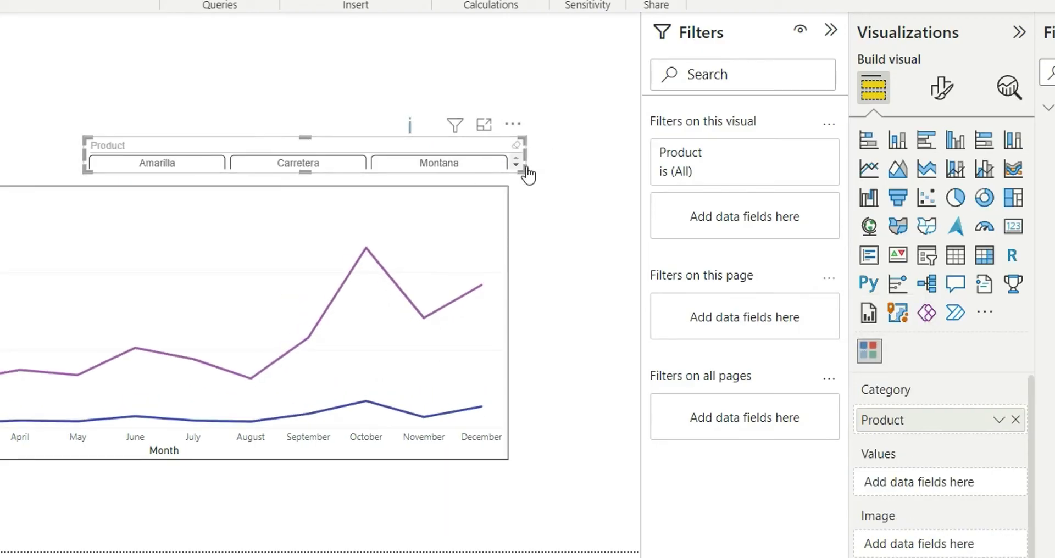
pyautogui.click(942, 88)
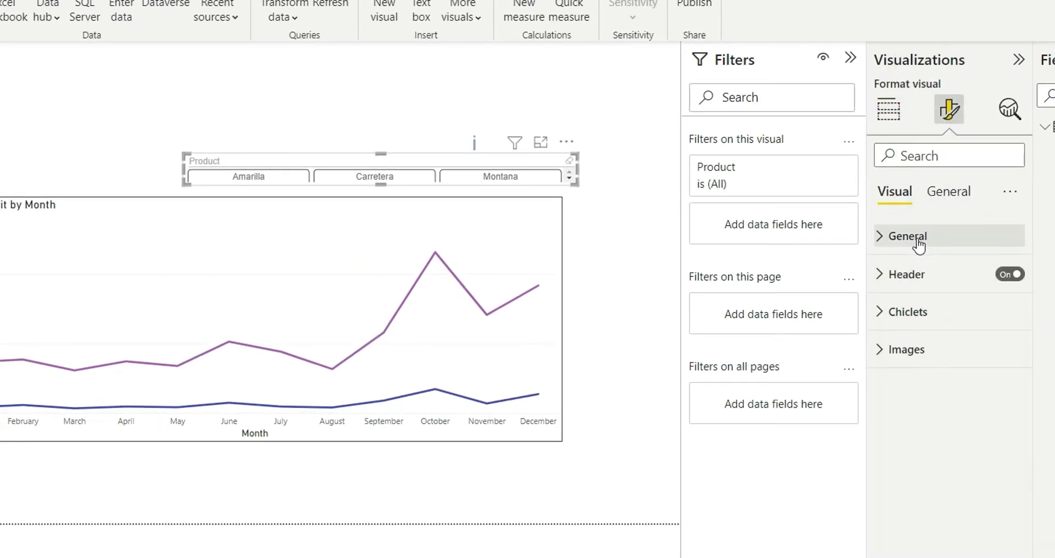
# - Set the Chiclet Slicer to 10 columns, widen it leftward, and turn multiple selection off
pyautogui.click(889, 236)
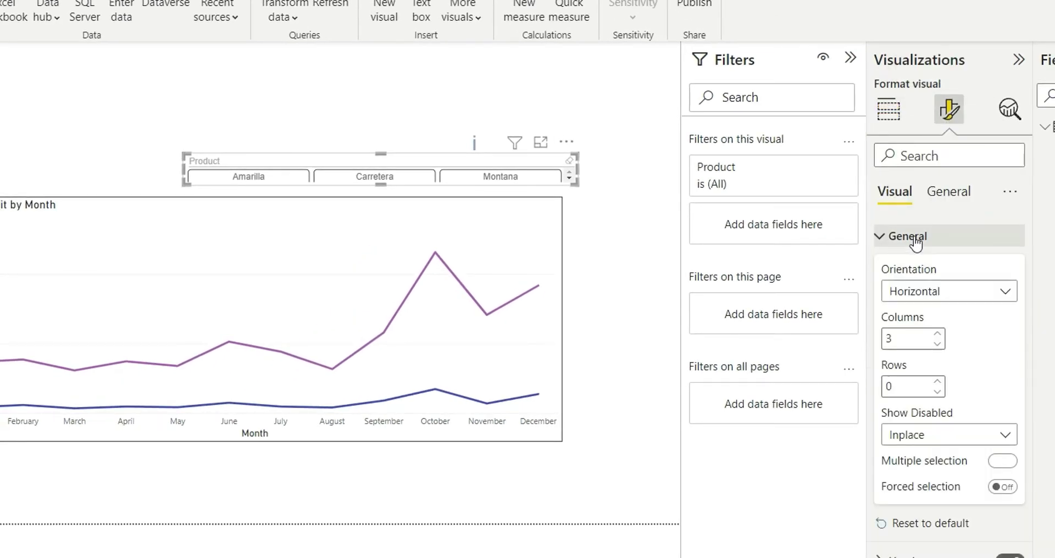
pyautogui.click(937, 334)
pyautogui.click(937, 334)
pyautogui.click(937, 334)
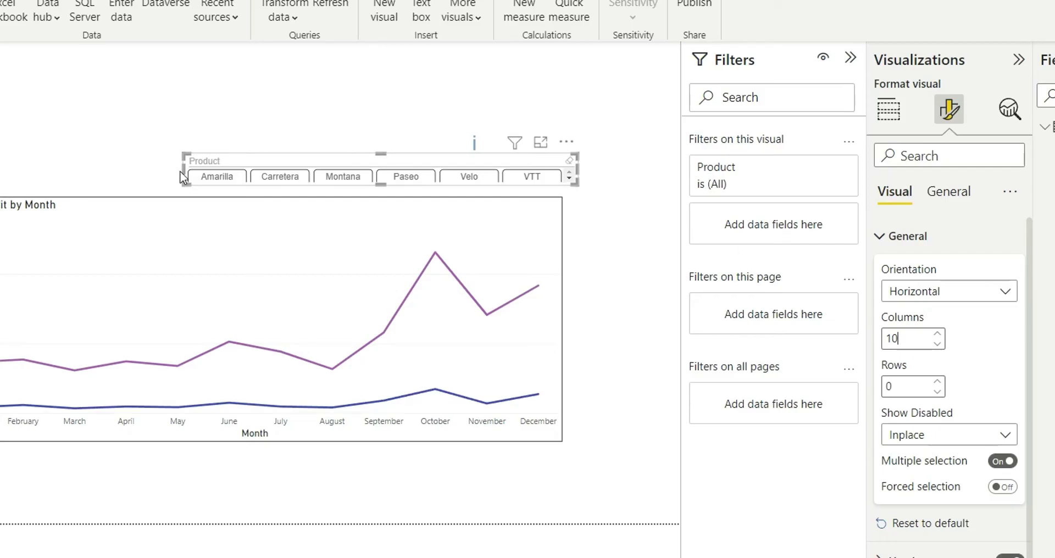
pyautogui.moveTo(184, 170); pyautogui.dragTo(133, 165)
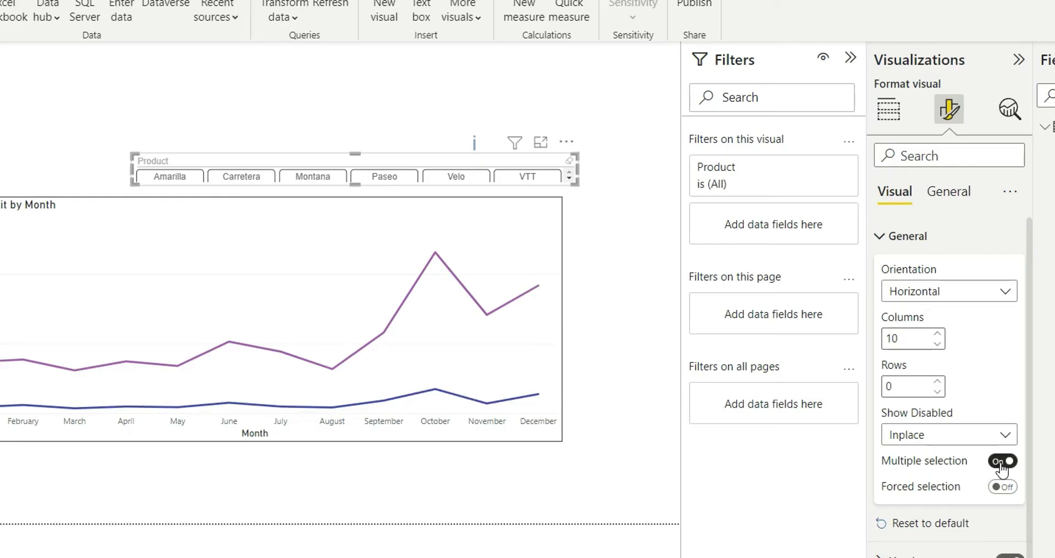
pyautogui.click(1000, 466)
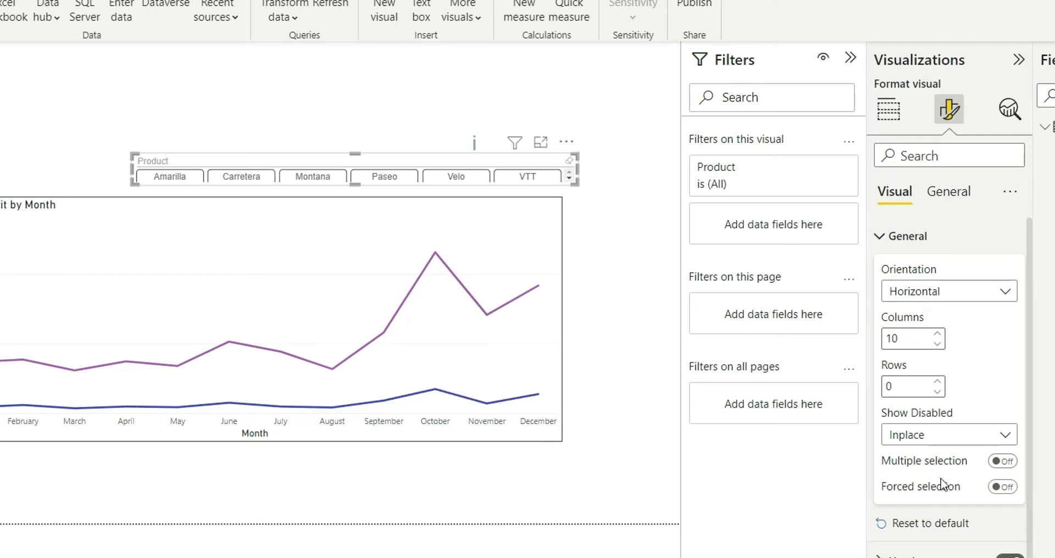
pyautogui.scroll(-1, 947, 520)
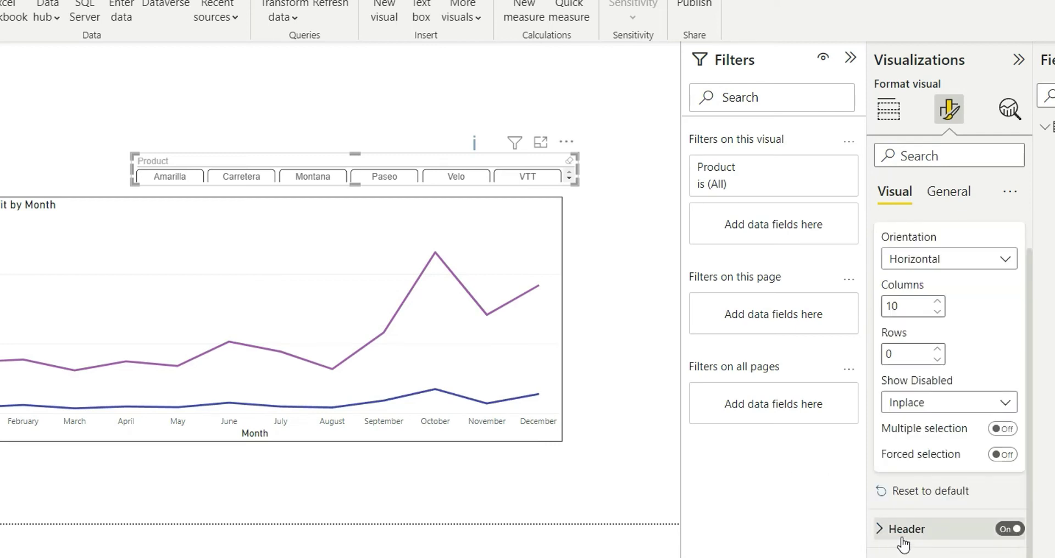
# - Hide the Product header and set the Chiclets text colour to black
pyautogui.click(1009, 530)
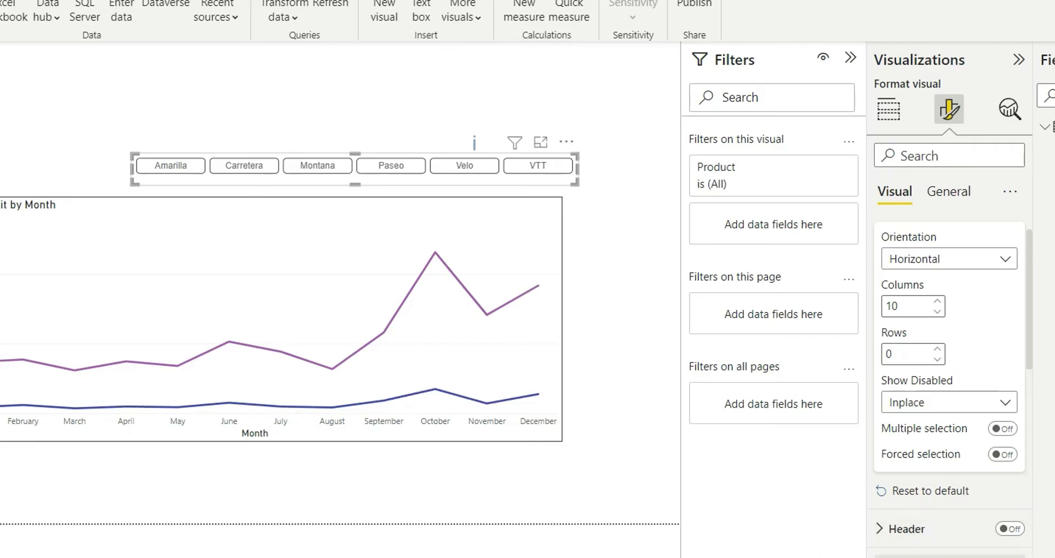
pyautogui.scroll(-5, 936, 416)
pyautogui.scroll(-2, 935, 416)
pyautogui.scroll(-1, 936, 416)
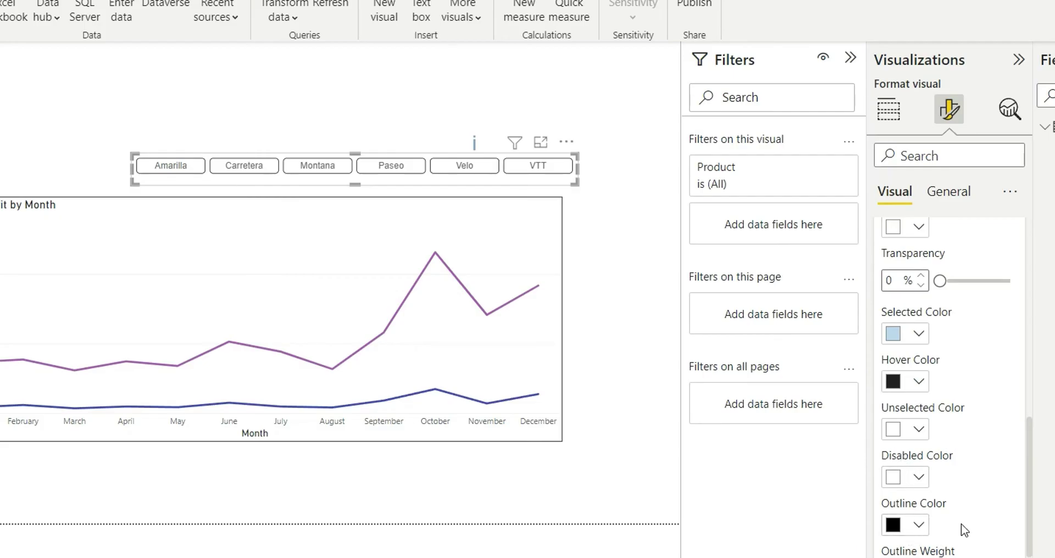
pyautogui.scroll(-3, 965, 531)
pyautogui.click(907, 434)
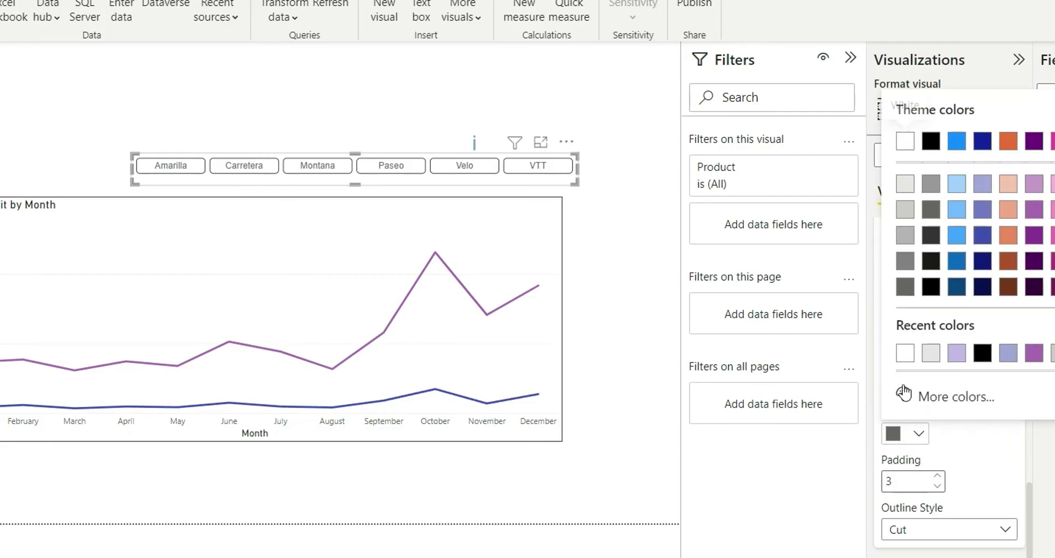
pyautogui.click(931, 287)
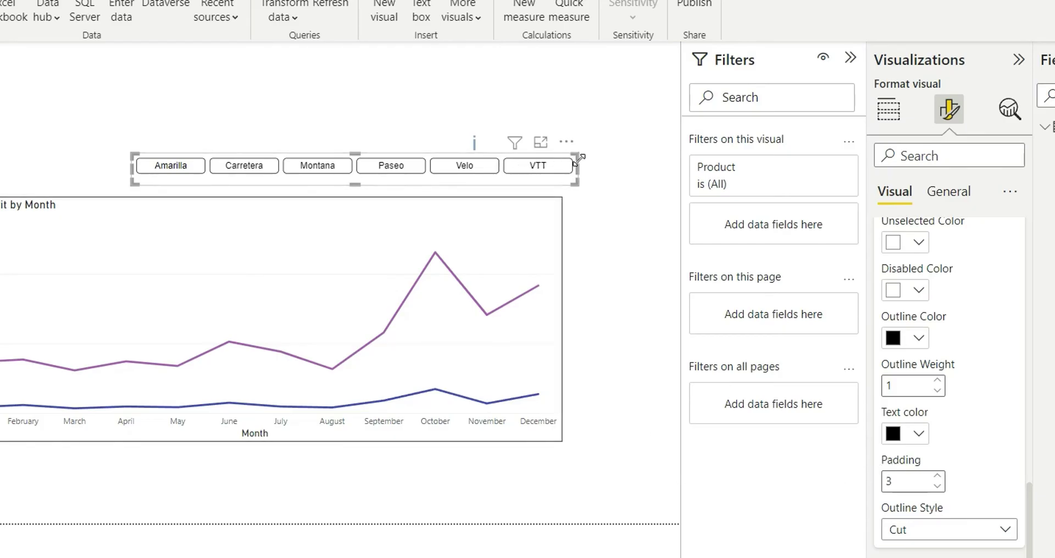
# - Set the button Outline Style to Square and reduce padding to 1
pyautogui.click(903, 530)
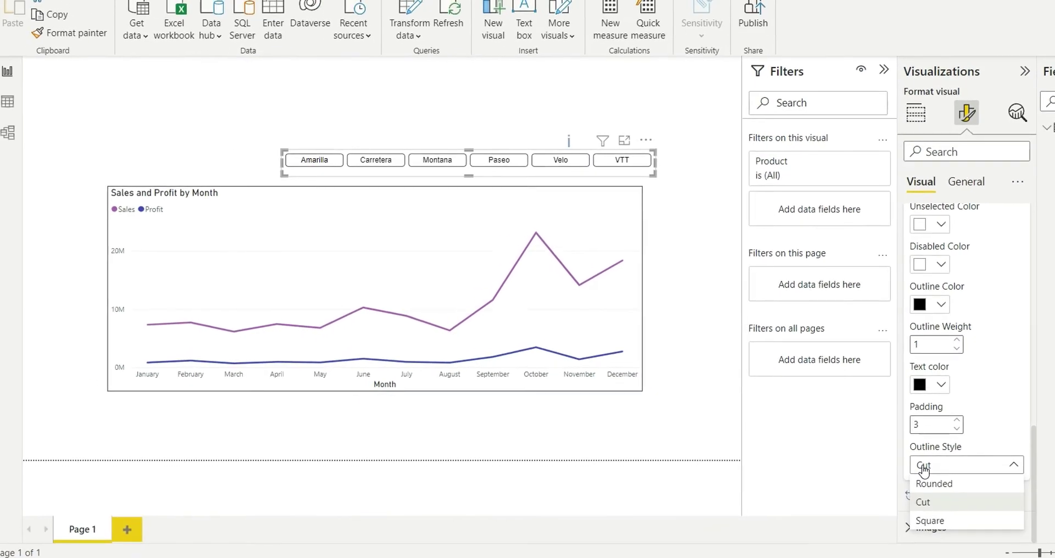
pyautogui.click(966, 521)
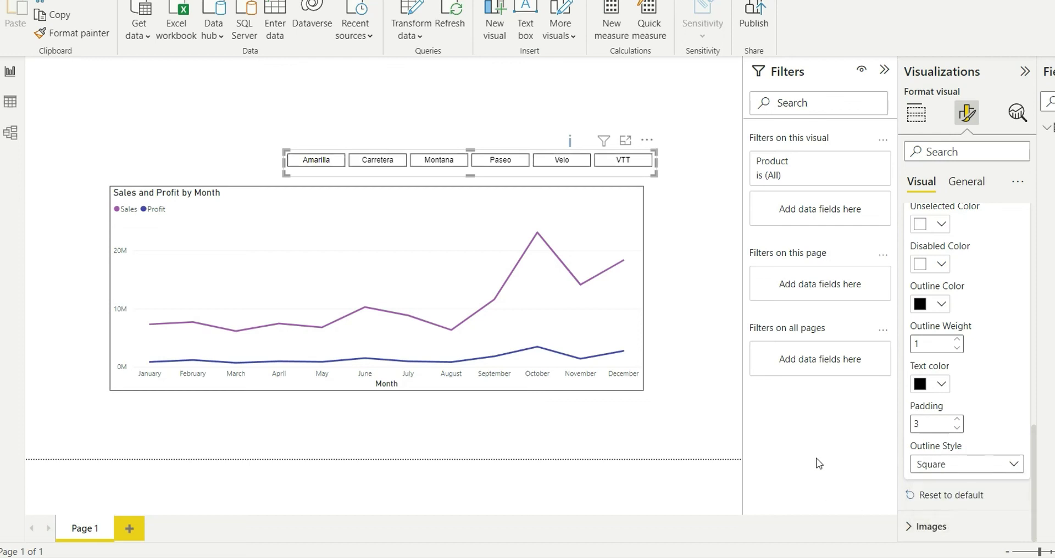
pyautogui.click(957, 428)
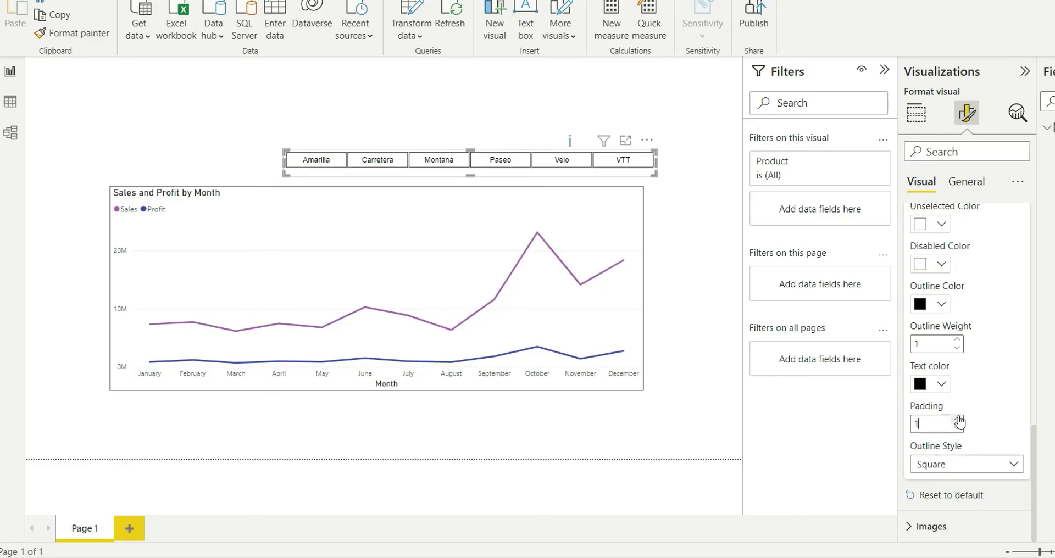
pyautogui.scroll(2, 989, 379)
pyautogui.scroll(2, 983, 374)
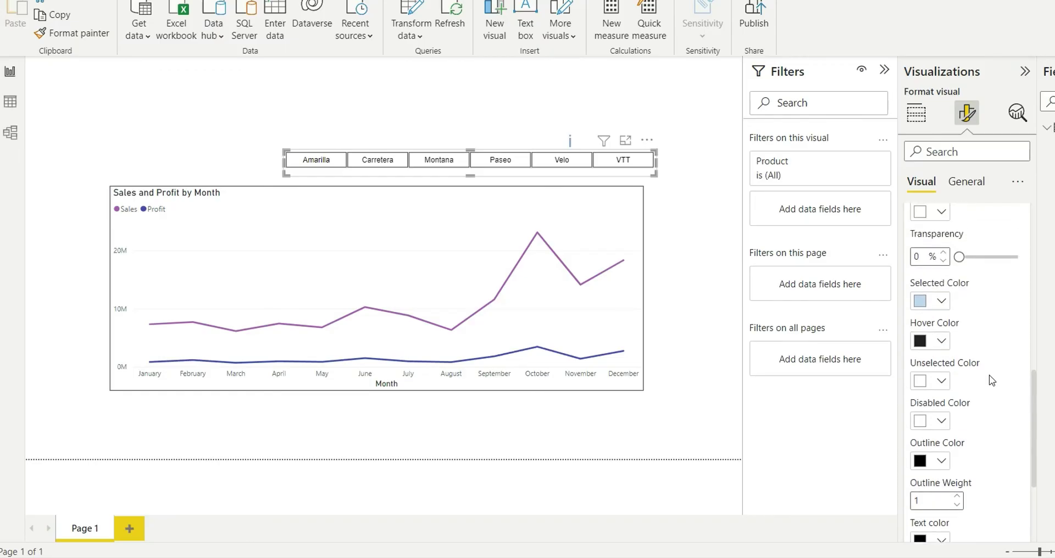
pyautogui.scroll(1, 976, 368)
# - Set the Selected Color of the slicer buttons to light purple, previewed on Amarilla
pyautogui.click(939, 346)
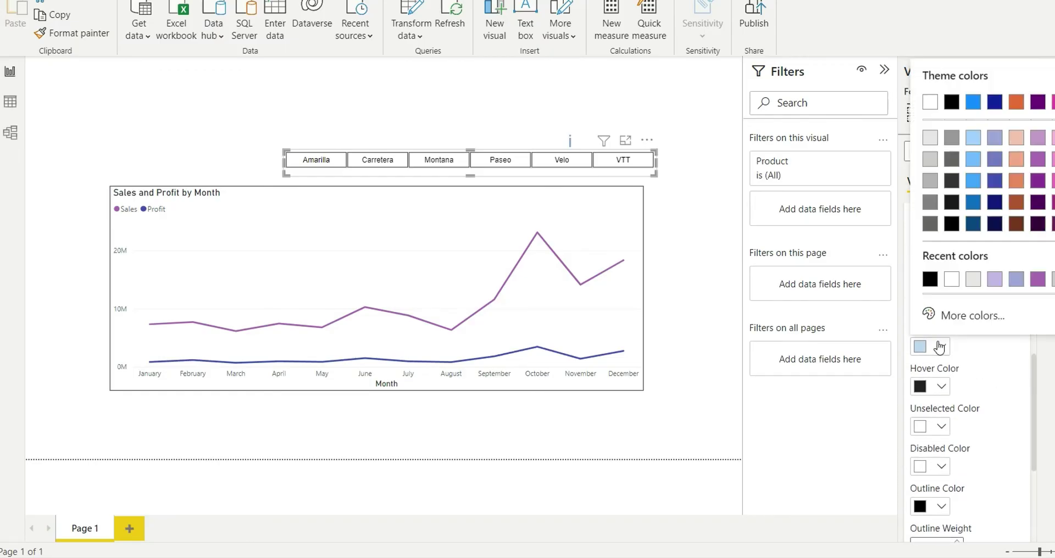
pyautogui.click(995, 280)
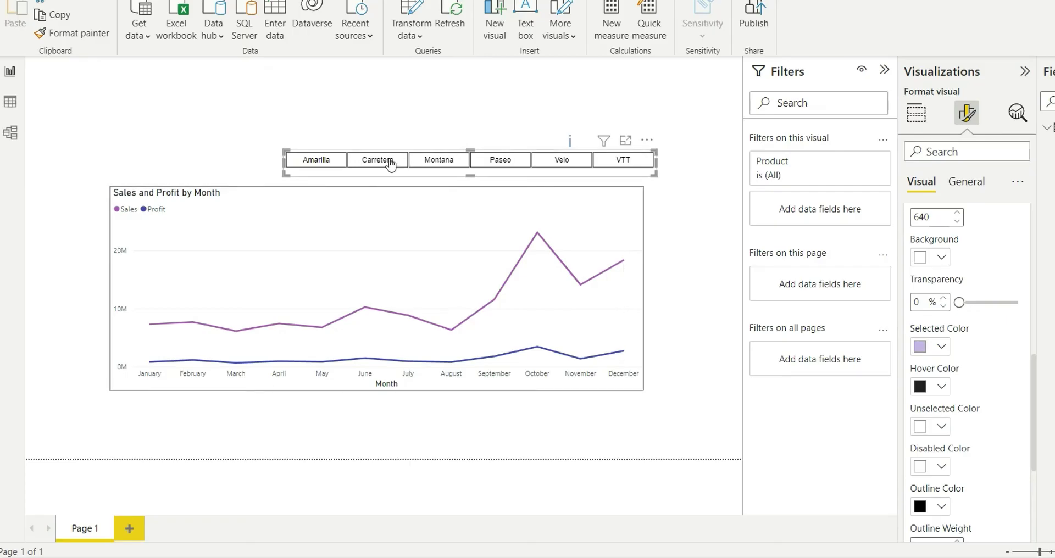
pyautogui.click(328, 163)
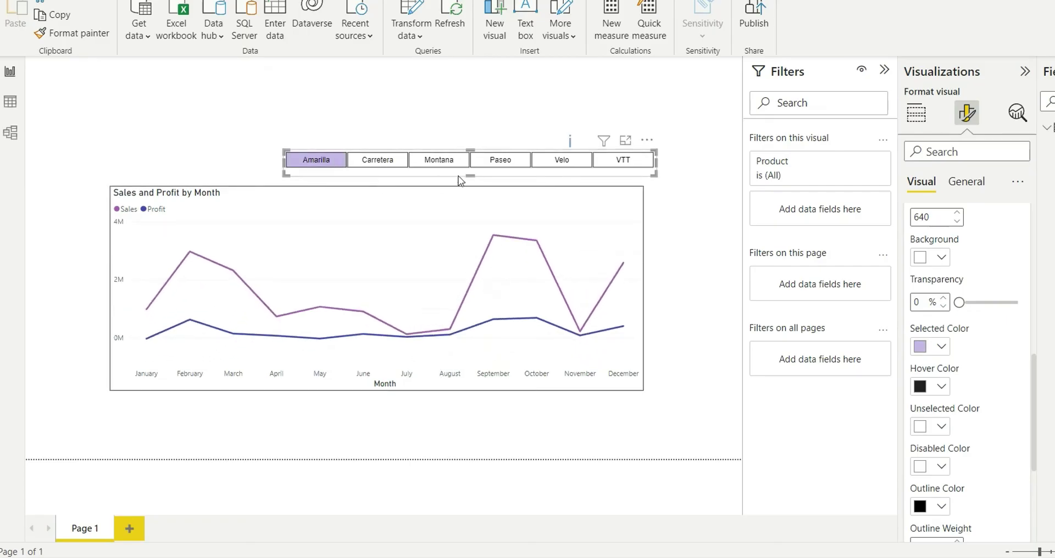
# - Nudge the slicer slightly, then test-filter the chart by Montana, Paseo and back to Amarilla
pyautogui.moveTo(656, 172); pyautogui.dragTo(643, 182)
pyautogui.click(426, 170)
pyautogui.click(487, 169)
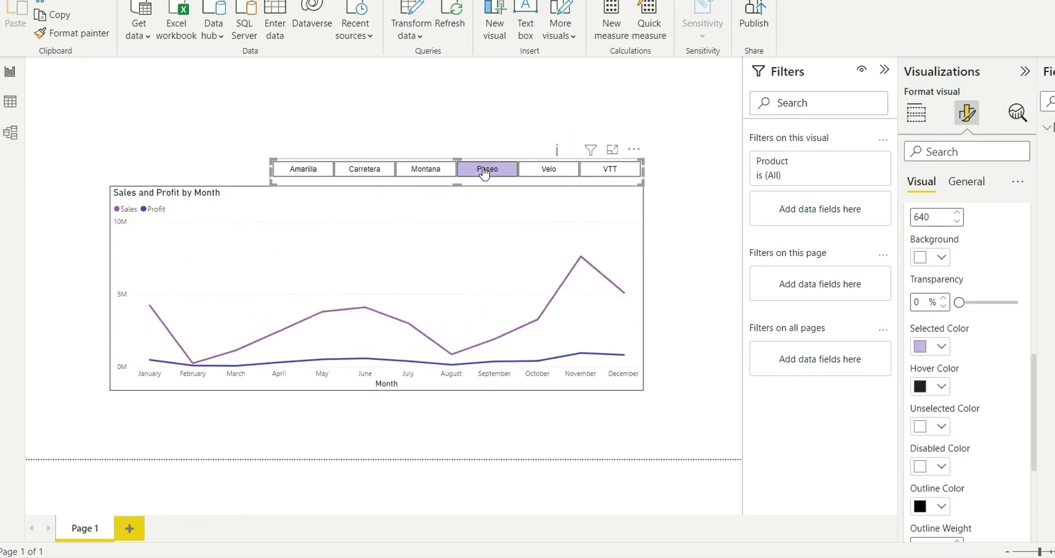
pyautogui.click(304, 171)
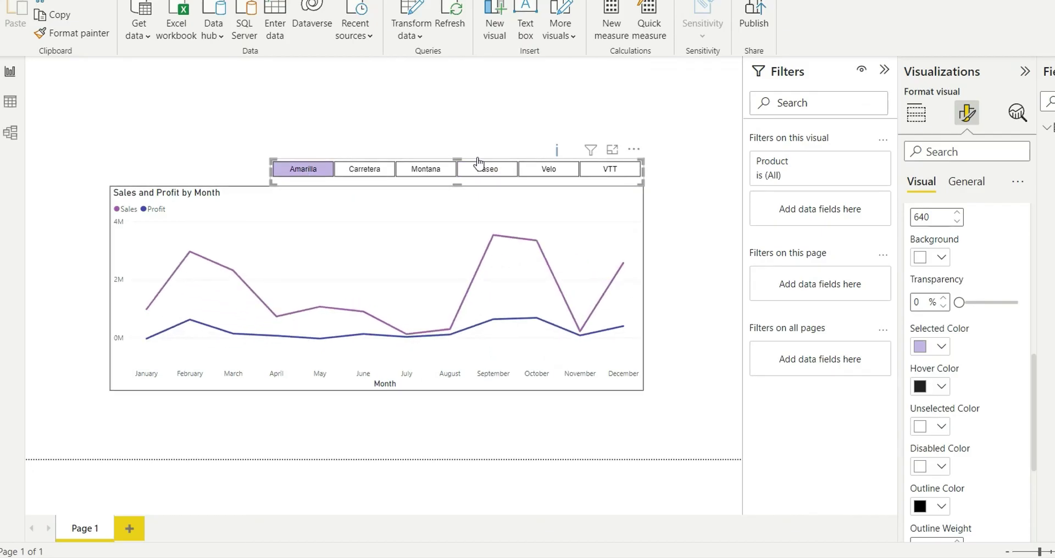